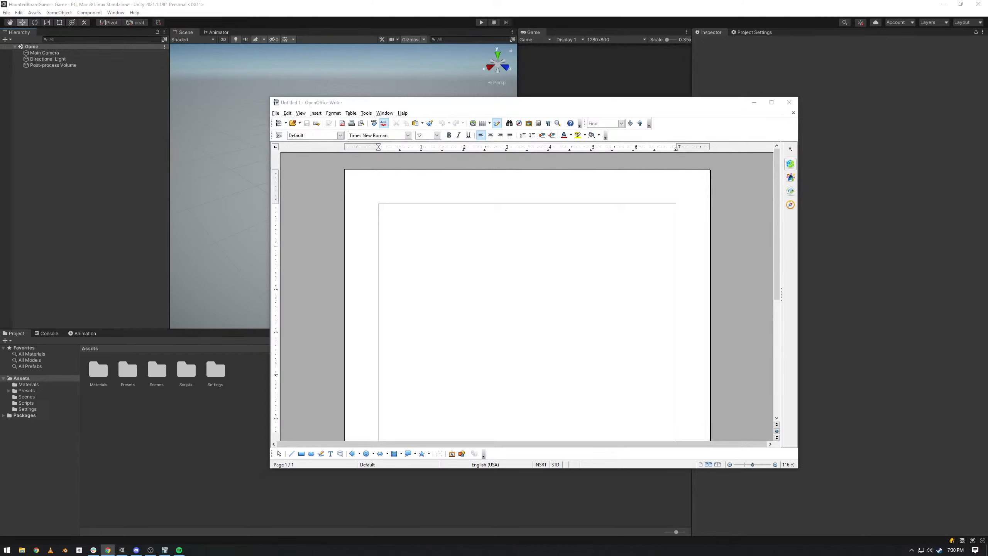
- Bring up the Slack window and move it off this screen
key(alt+Tab)
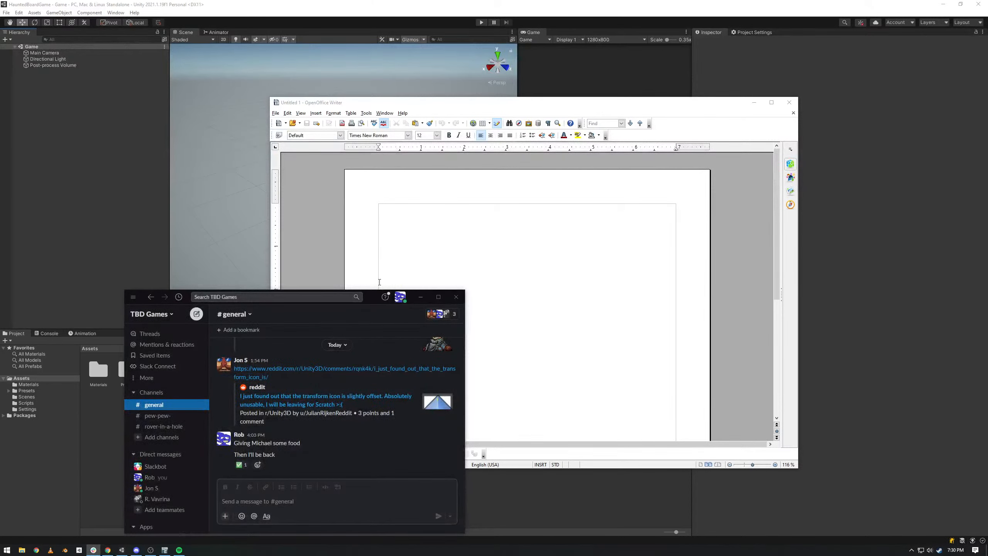
drag(369, 299, 987, 299)
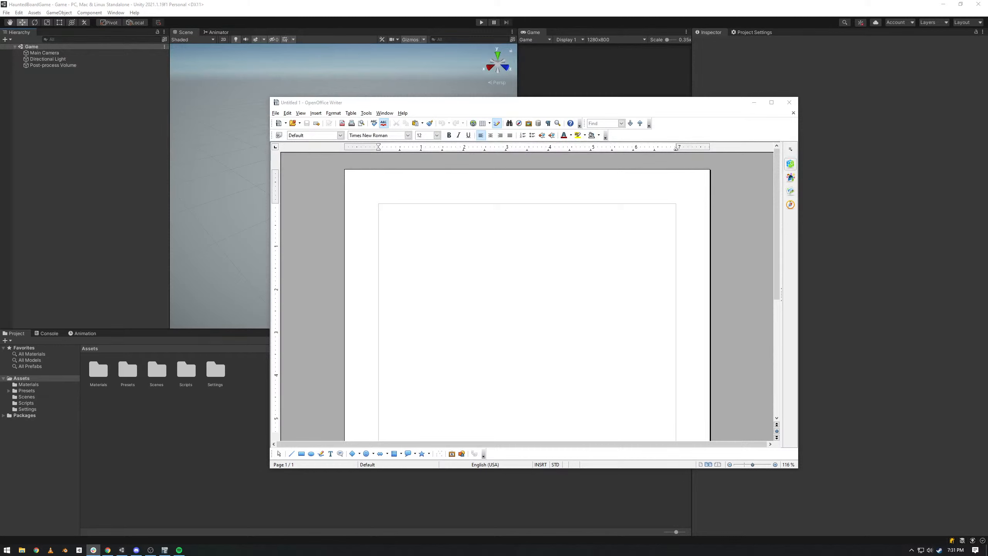
- Write the title "Board Game" on the first line of the blank OpenOffice Writer document
click(607, 281)
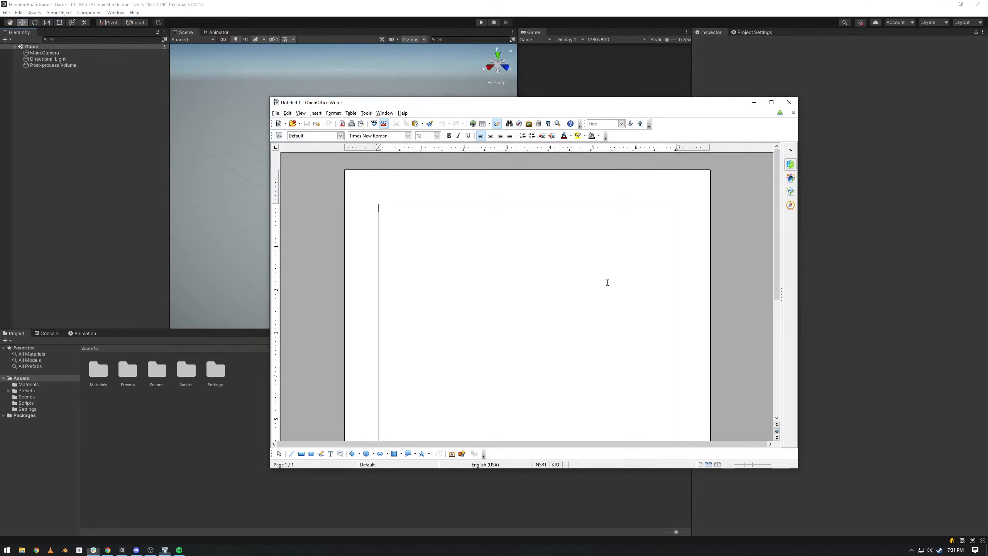
text(Board game)
key(BackSpace)
key(BackSpace)
key(BackSpace)
key(BackSpace)
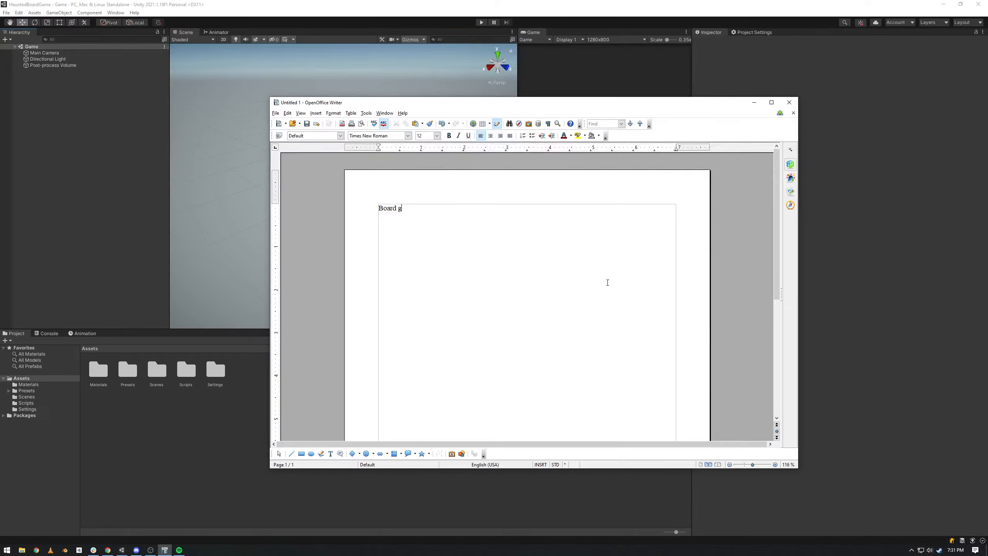
text(Game)
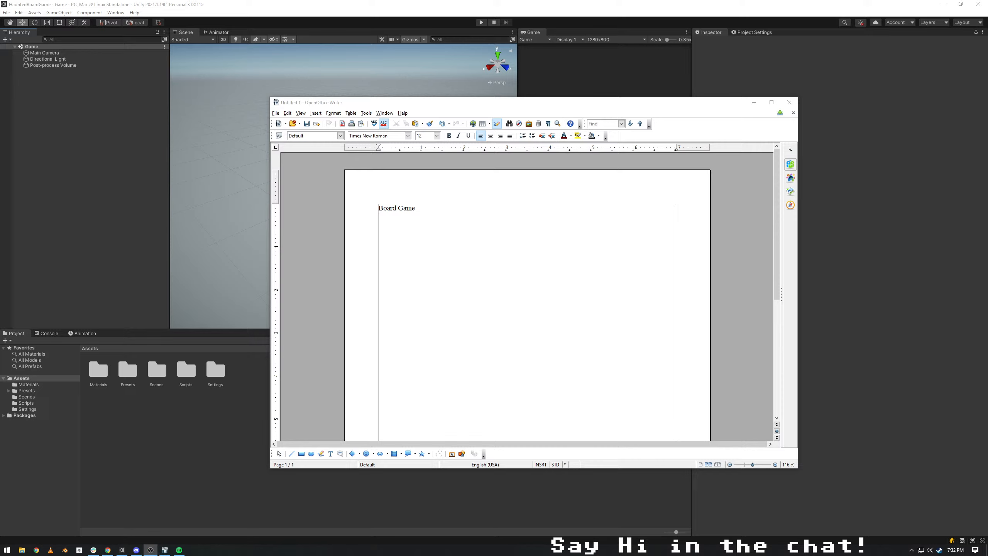
- Below the title, add separate lines reading "Rules", "Board – square grid" and "Players", with blank lines between them
click(627, 296)
click(279, 296)
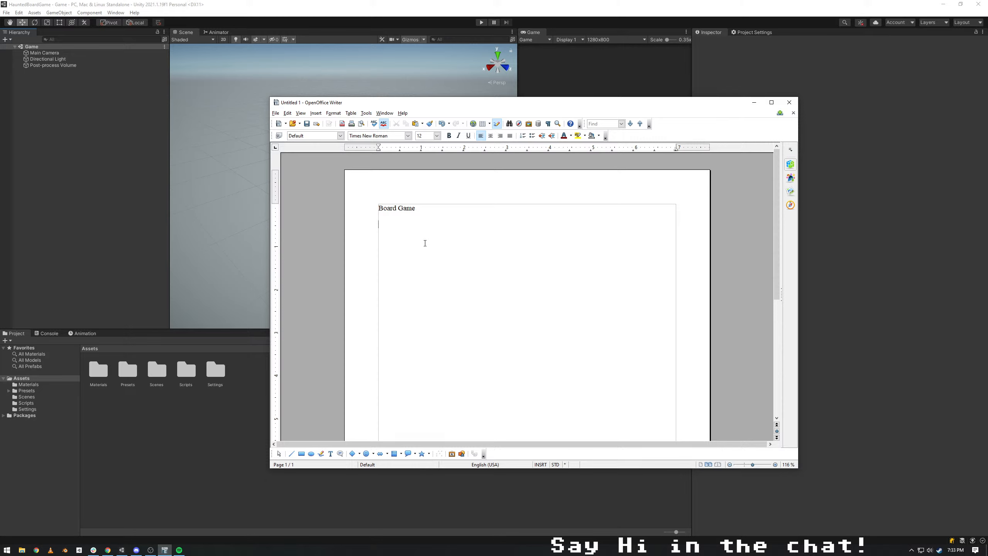
text(Rules)
text(Boar)
text(d)
text( - )
text(square gri)
text(d)
key(Return)
click(435, 333)
text(Player)
- Extend the title line with "– Spooky haunted house escape"
key(shift+Up)
key(Up)
key(Up)
key(Up)
click(427, 212)
text(- S)
text(pooky hau)
text(nted hous)
text(e e)
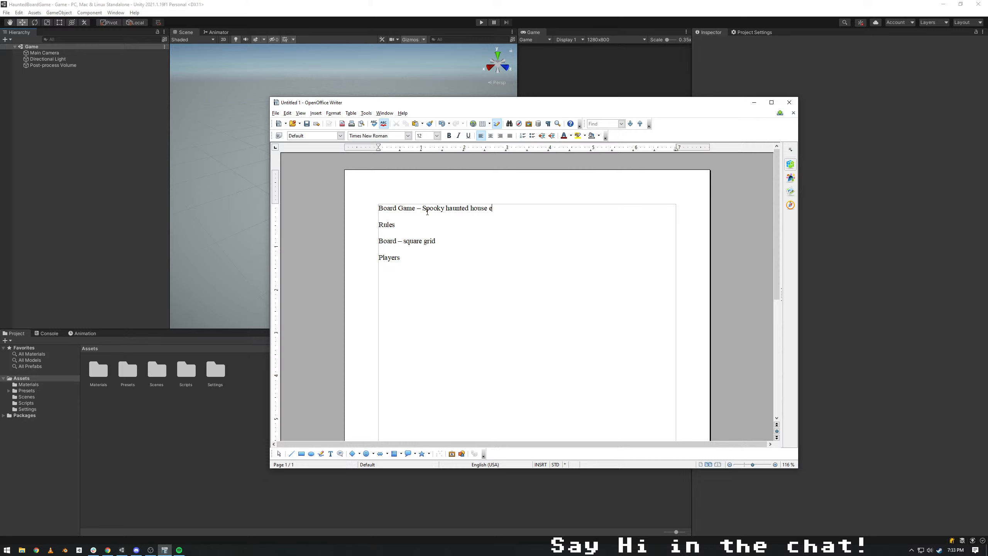
text(scape)
- Add the line "Ghosts-Skeletons-Monsers" directly under Players
text(Ghosts)
text(-Skeletons-)
text(Monserts)
key(BackSpace)
key(BackSpace)
text(s)
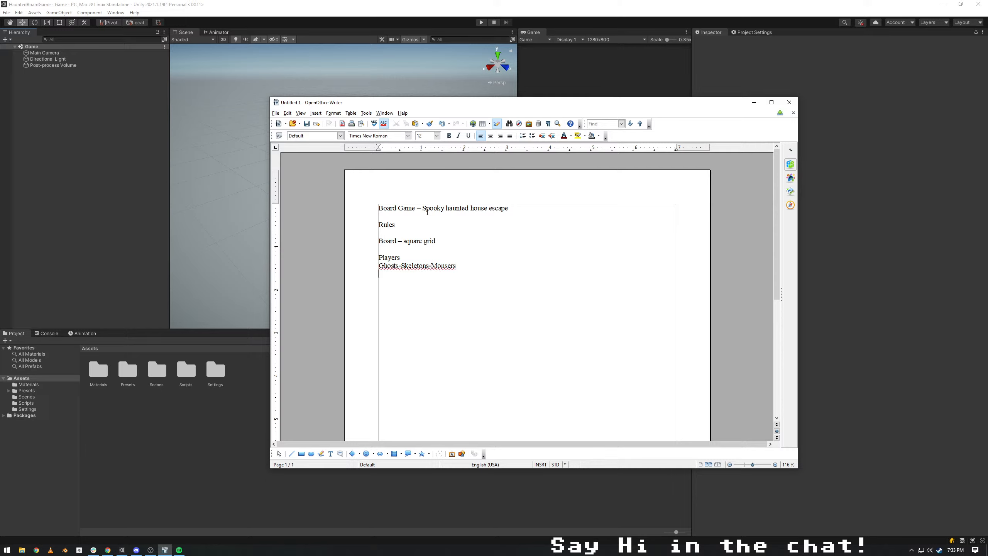
- Under a new Turn heading, write "Each player rolls a die to pick a monster type to move and how many spaces to move that monster"
text(Turn )
text(Each pla)
text(yer )
text(rolls a )
text(die to )
text(pick)
text( a monster)
text( type to move)
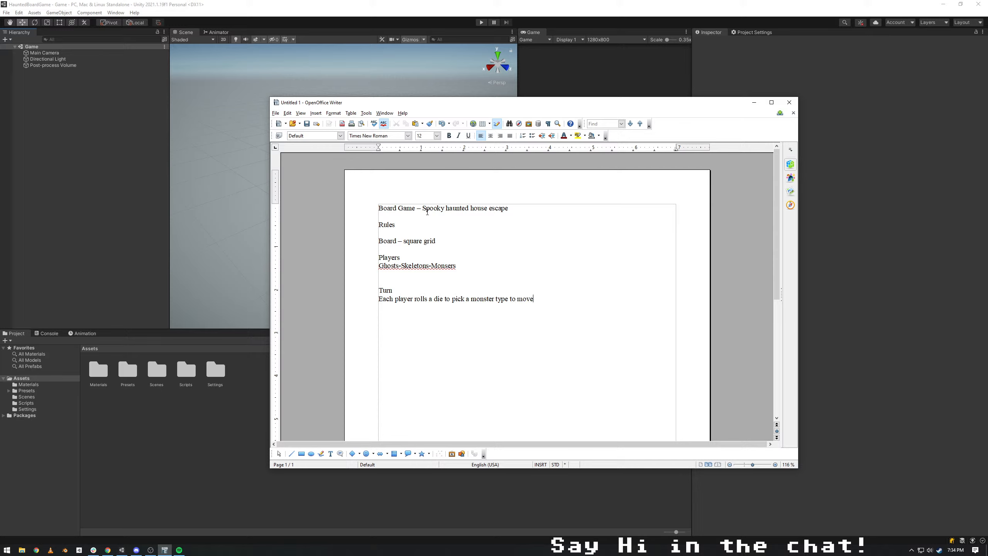
text( and how many spaces to move that monster)
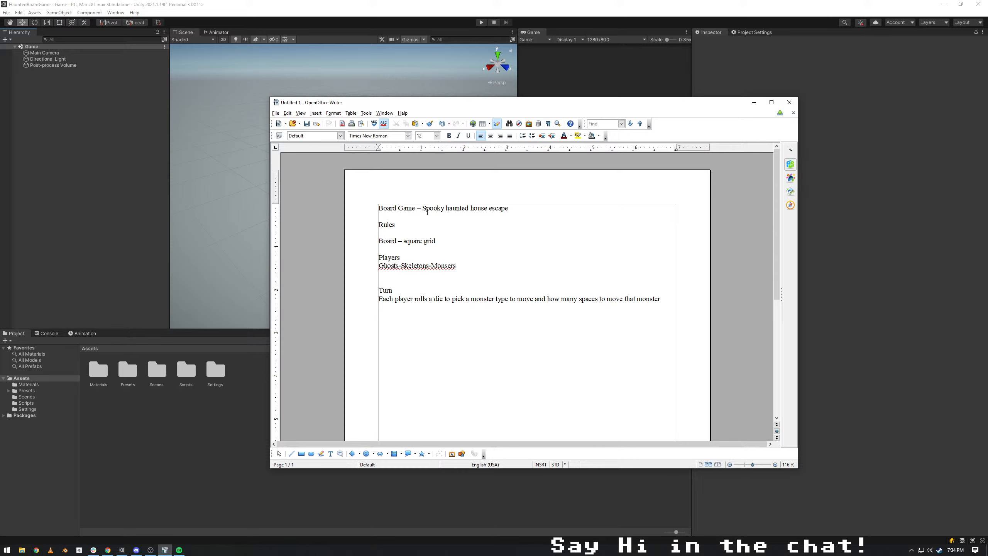
- Continue the Turn paragraph with the sentence "Player can move that monster up to that many spaces."
text(. Player can move that mosn)
key(BackSpace)
key(BackSpace)
text(nster jp)
key(BackSpace)
key(BackSpace)
text(up to that many spa)
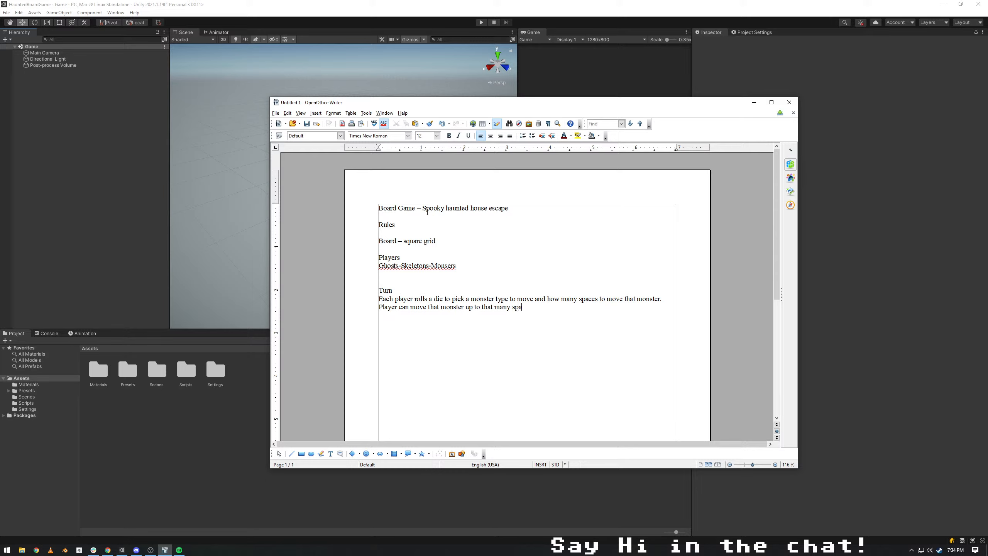
text(ces)
- Add the rule "If monster stops on a player, that player can not move until the monster gets moved off them, or they play a special card."
text(If)
text( monster In)
key(BackSpace)
text(ands on a ppl)
key(BackSpace)
key(BackSpace)
text(layer th)
key(BackSpace)
key(BackSpace)
text(that play)
key(BackSpace)
key(BackSpace)
key(BackSpace)
key(BackSpace)
key(BackSpace)
key(BackSpace)
key(BackSpace)
key(BackSpace)
key(BackSpace)
key(BackSpace)
key(BackSpace)
key(BackSpace)
key(BackSpace)
key(BackSpace)
key(BackSpace)
key(BackSpace)
key(BackSpace)
key(BackSpace)
key(BackSpace)
key(BackSpace)
key(BackSpace)
key(BackSpace)
key(BackSpace)
key(BackSpace)
key(BackSpace)
key(BackSpace)
key(BackSpace)
text(stops on a player, that player )
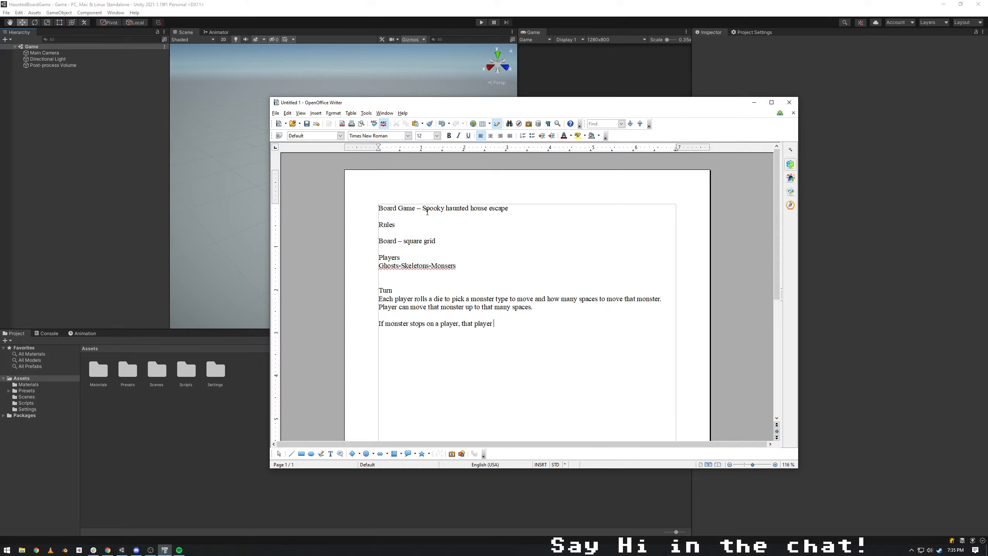
text(can not move untillthe monster gets moved off)
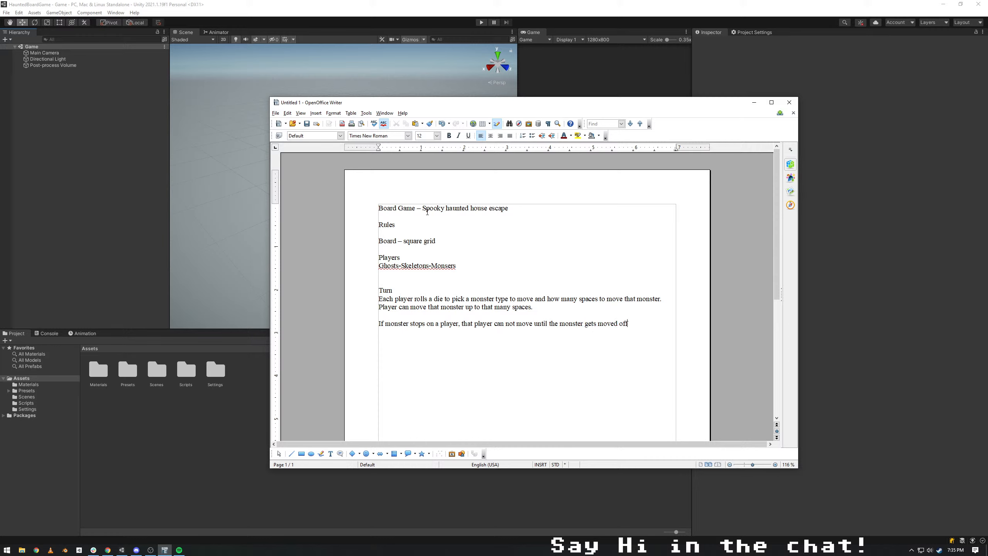
text( them, or they play )
text(a special ca)
text(rd.)
- List the turn options under "Player can either:" as "Move one space,", "Play a card,", "Discard up to their whole hand," and "Pass"
text(layer can )
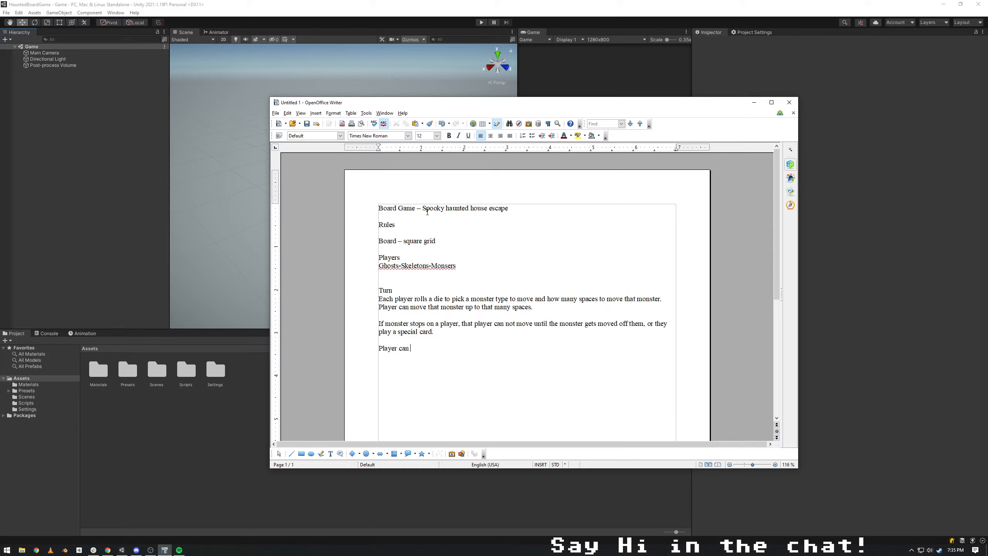
text(either: )
text(Move one)
text( space, )
text(Play a card)
text(,)
key(Return)
text(Discard up to their o)
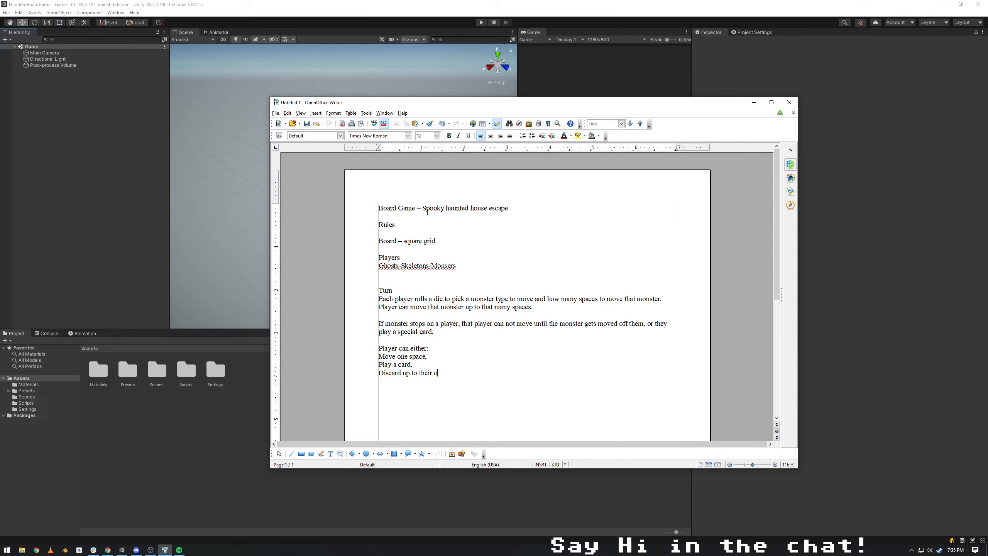
key(BackSpace)
text(whole hand, )
text(Pass)
- Start a cards section below the turn options with "Cards – Players can hold up to 4 cards at one time"
text(Cards)
text( - Players ho)
key(BackSpace)
text(and up)
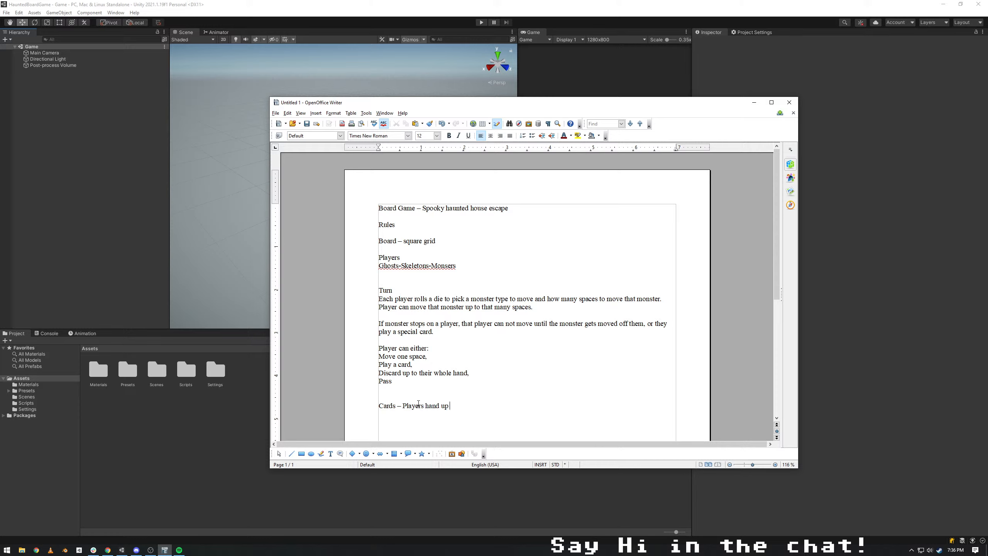
key(BackSpace)
key(BackSpace)
key(BackSpace)
key(BackSpace)
text(can old)
key(BackSpace)
key(BackSpace)
key(BackSpace)
text(hold up to)
text( 4 cards)
text( at one time )
- Complete the Cards line with "– at the end of their turn they restock up to 4."
text(-)
key(BackSpace)
text(-)
text( at the en)
text(d opf)
key(BackSpace)
key(BackSpace)
text(f their turn)
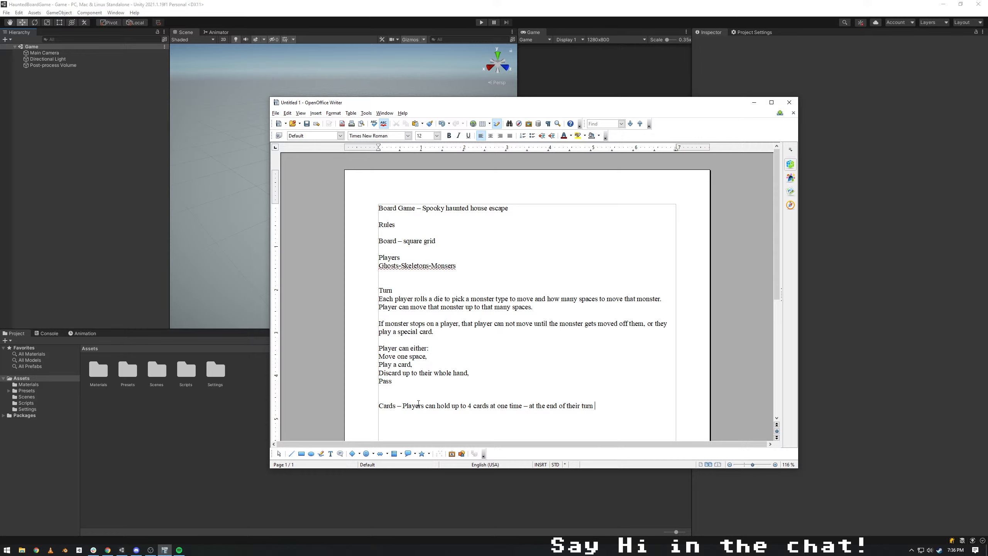
text(they res)
text(tock up to 4)
text(.  )
- List the card types "Move cards" and "Escape a monster card" on separate lines below the Cards rule
text(Move)
text( cards )
text(E)
text(scap)
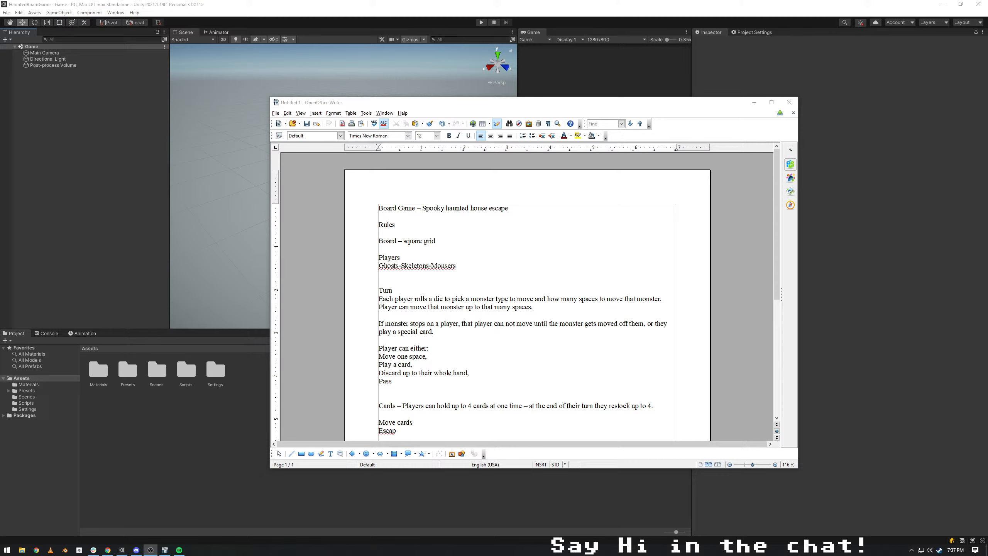
click(446, 431)
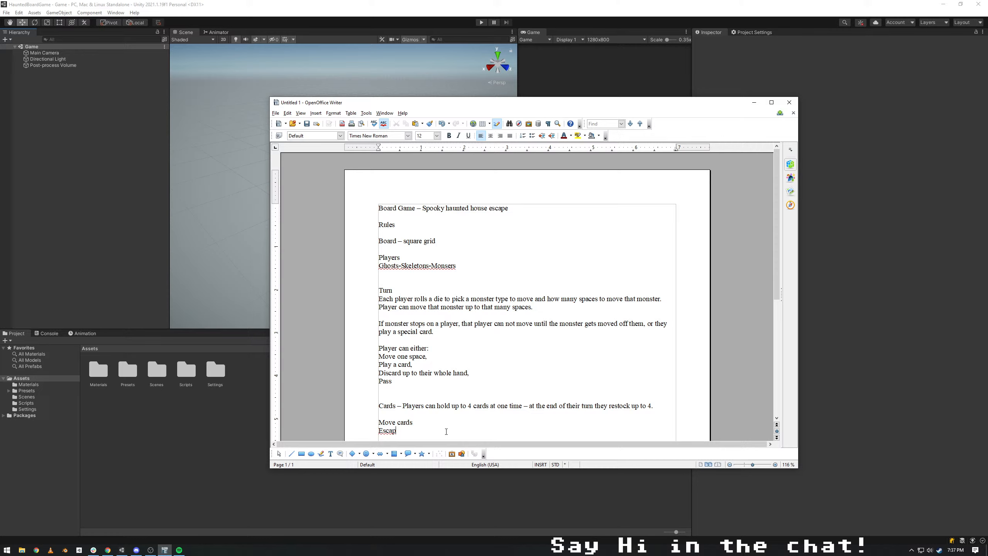
key(BackSpace)
key(BackSpace)
key(BackSpace)
key(BackSpace)
key(BackSpace)
text(Escape a monster card)
key(Return)
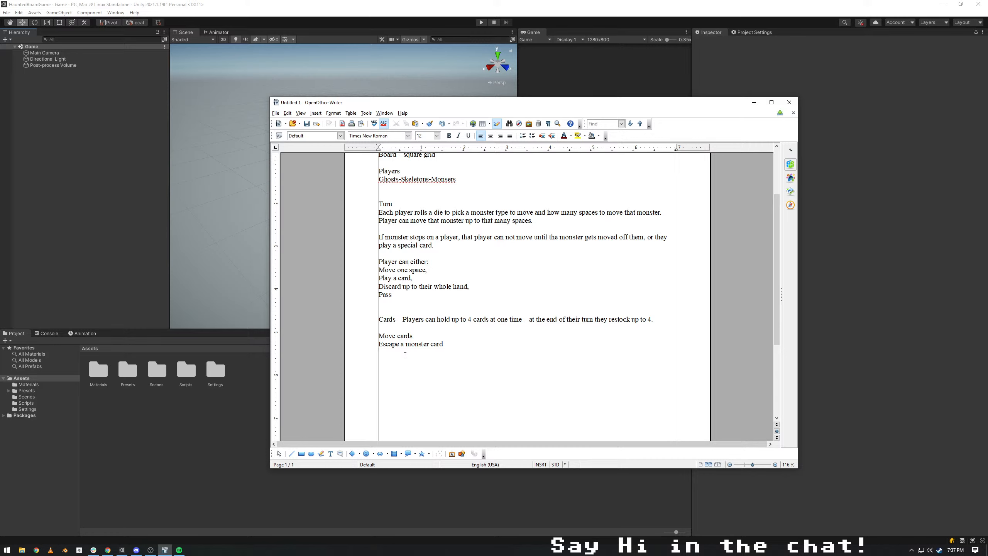
- Add "– move two" after "Move cards" as the first kind of move card
text(move)
key(BackSpace)
key(BackSpace)
key(BackSpace)
key(BackSpace)
text(= m)
key(BackSpace)
key(BackSpace)
key(BackSpace)
text(- mopve two)
key(BackSpace)
key(BackSpace)
key(BackSpace)
key(BackSpace)
key(BackSpace)
key(BackSpace)
key(BackSpace)
key(BackSpace)
text(ve two)
- Extend the Move cards line with "– move on speed tile( move faster on carpets)"
text( - move )
text(on speed)
text( tile()
text(like a)
key(BackSpace)
key(BackSpace)
key(BackSpace)
key(BackSpace)
key(BackSpace)
key(BackSpace)
key(BackSpace)
text(move faster on carpets)
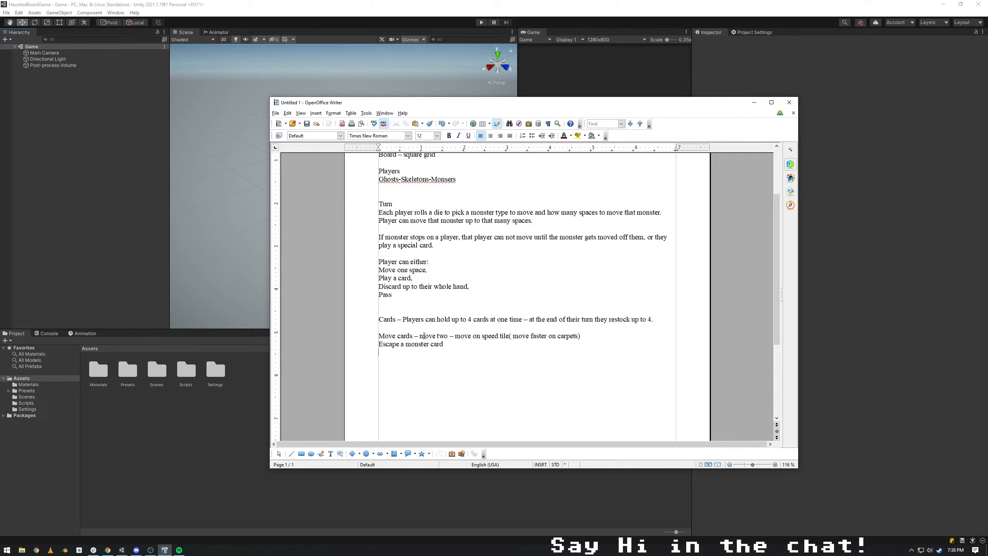
- Reread the turn, monster and player option rules to see which game parts they require
click(423, 329)
scroll(493, 275, up, 3)
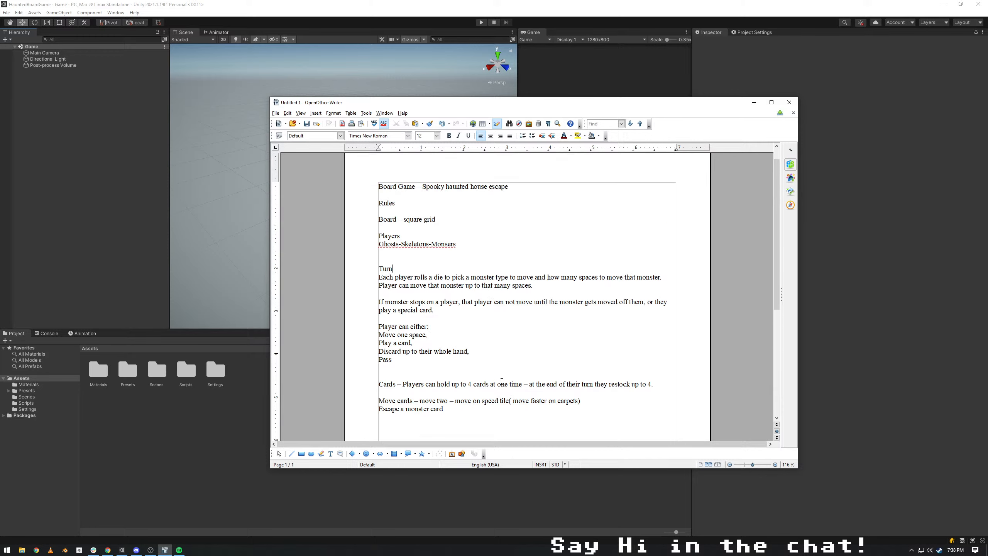
drag(378, 277, 532, 285)
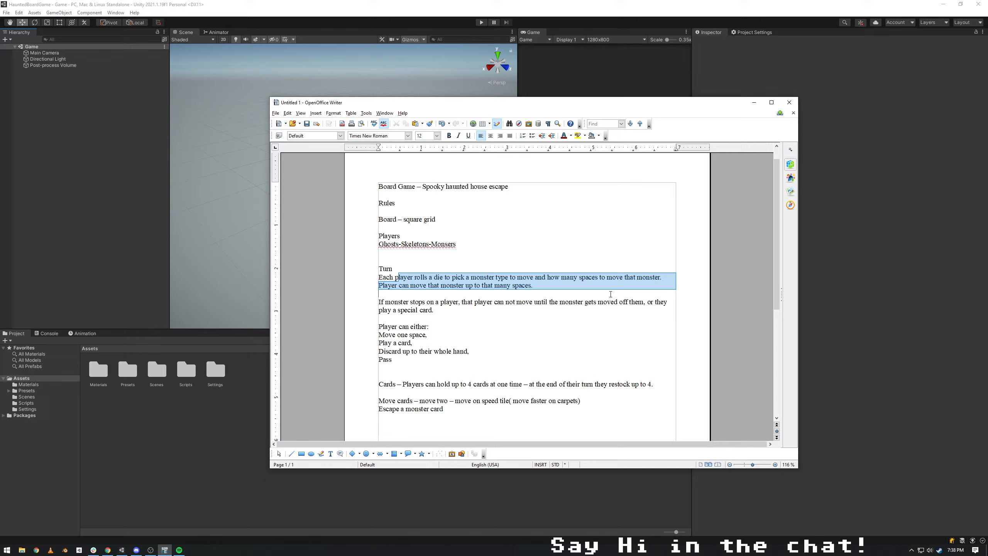
click(470, 326)
drag(397, 302, 522, 302)
click(400, 318)
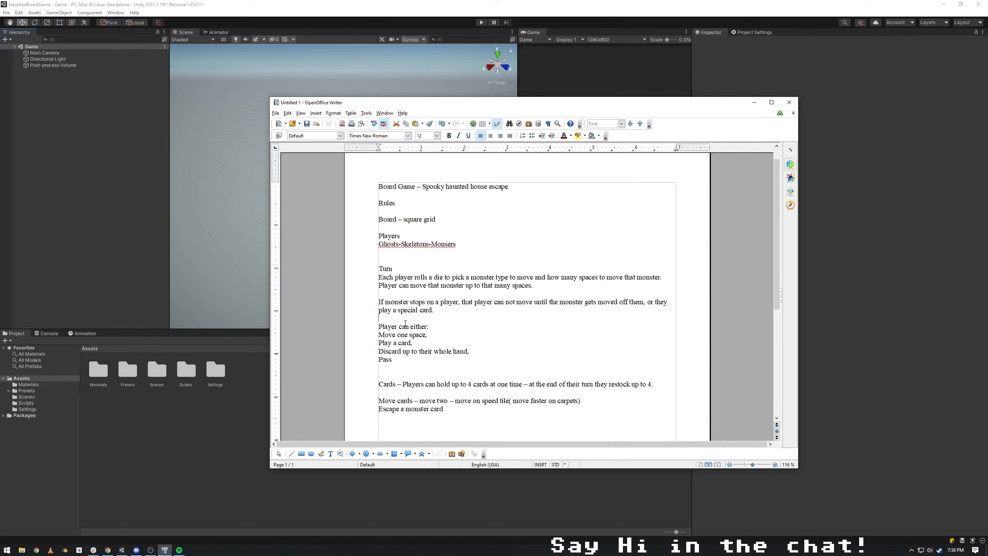
scroll(401, 295, down, 2)
drag(402, 295, 469, 311)
click(394, 311)
- List the parts to build below the card types on separate lines: "Board-Grid", "Player", "Enemy", "Dice" and "Cards"
click(392, 320)
scroll(504, 317, down, 3)
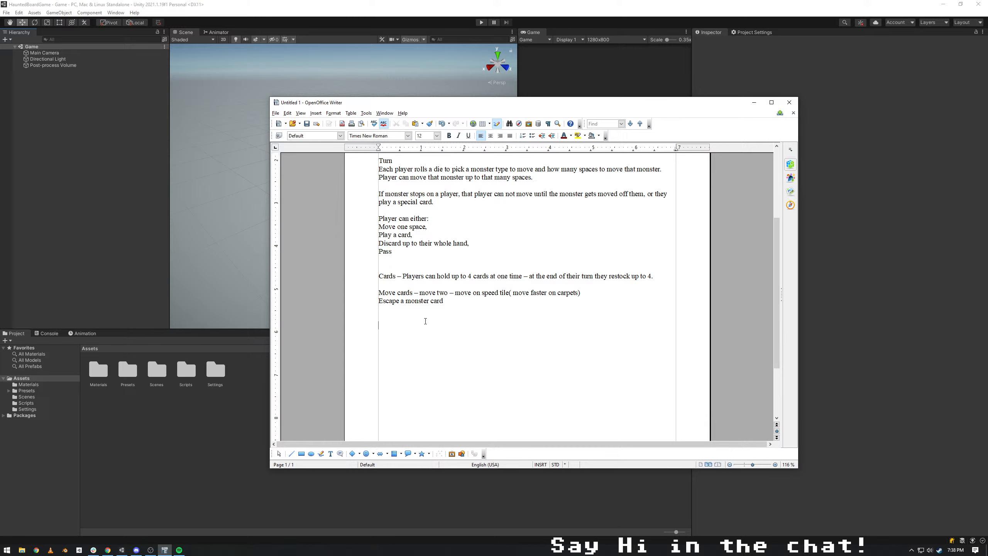
text(Board-)
text(Grid )
text(PO)
key(BackSpace)
text(layer )
text(Enemy )
text(D)
text(ice)
key(Return)
text(Cards)
- Move the rules document window aside and switch to the Unity editor
key(alt+Tab)
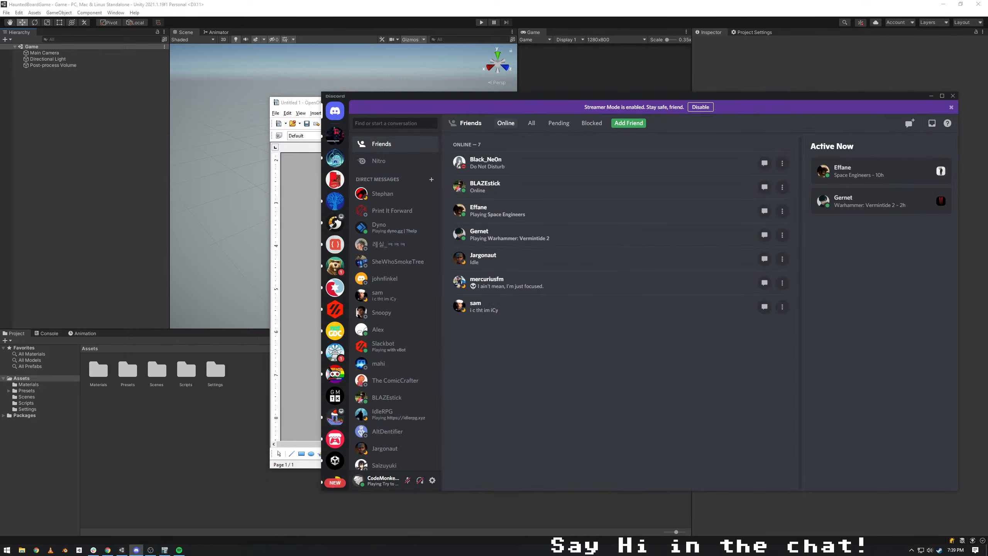
key(alt+Tab)
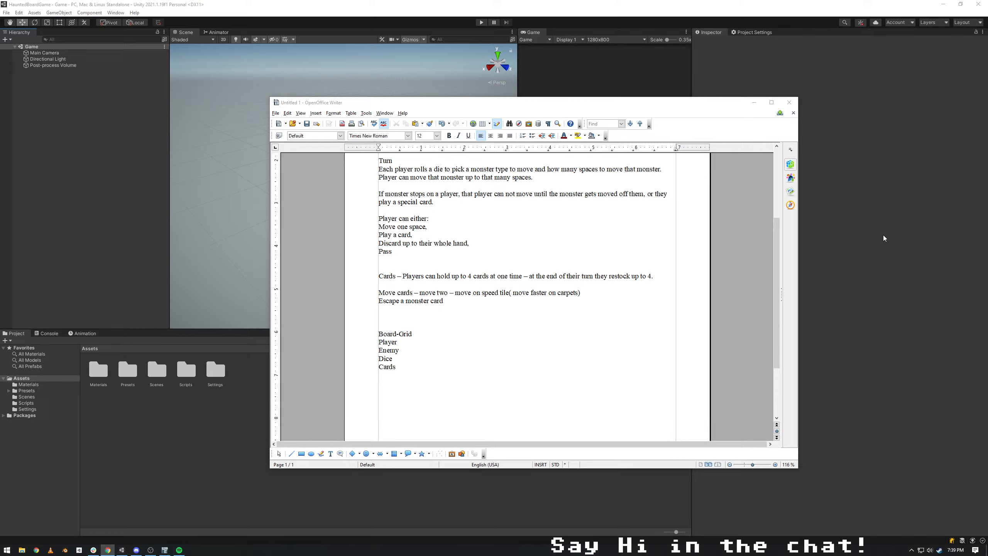
click(433, 404)
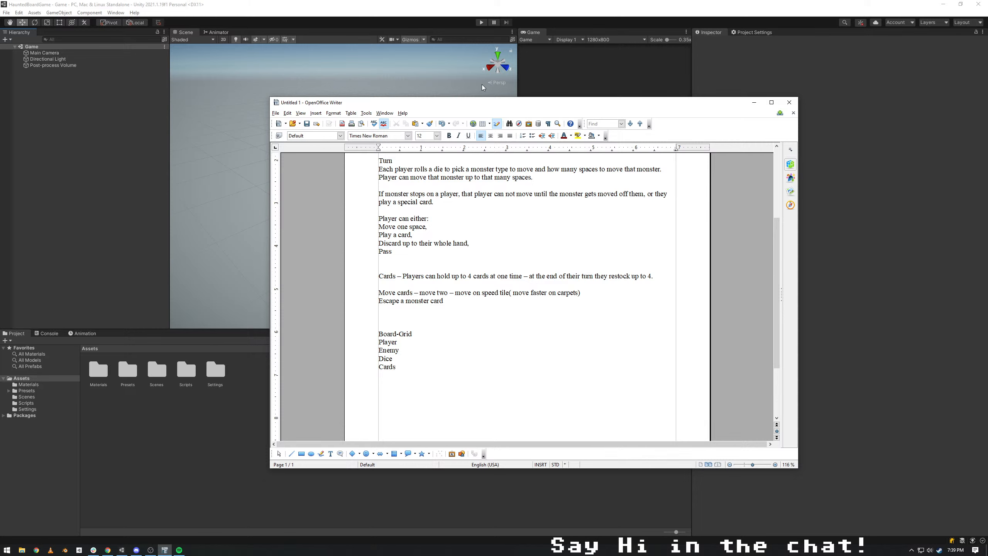
drag(468, 103, 580, 150)
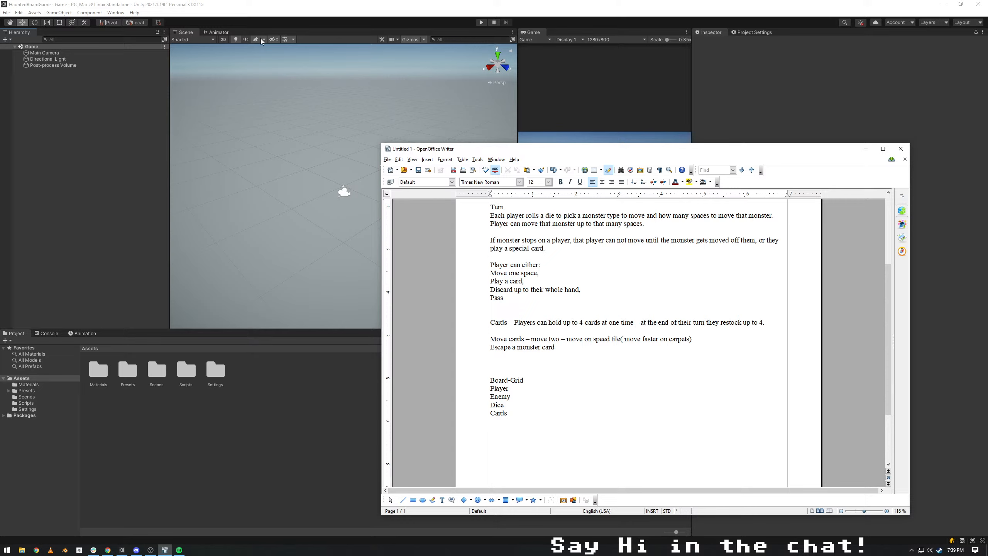
click(338, 6)
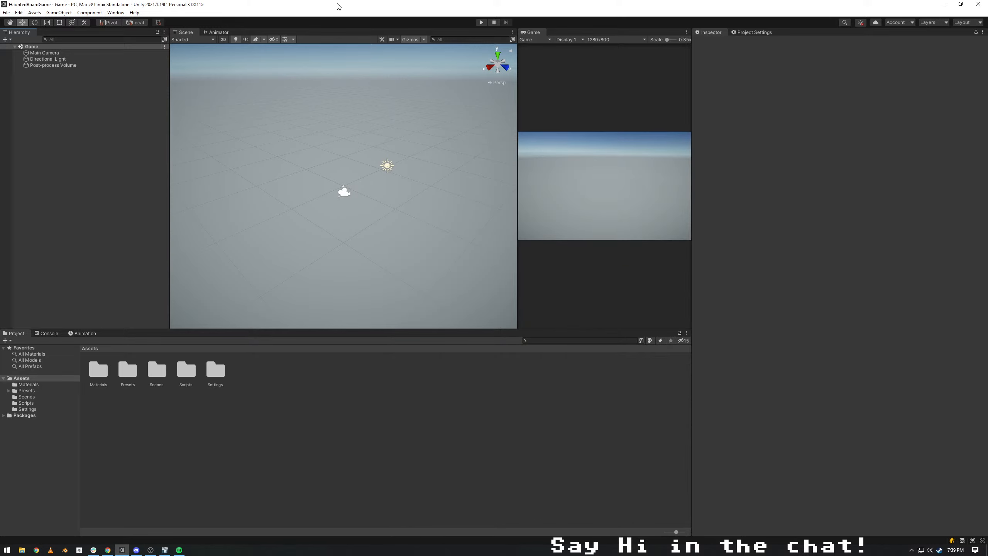
click(420, 394)
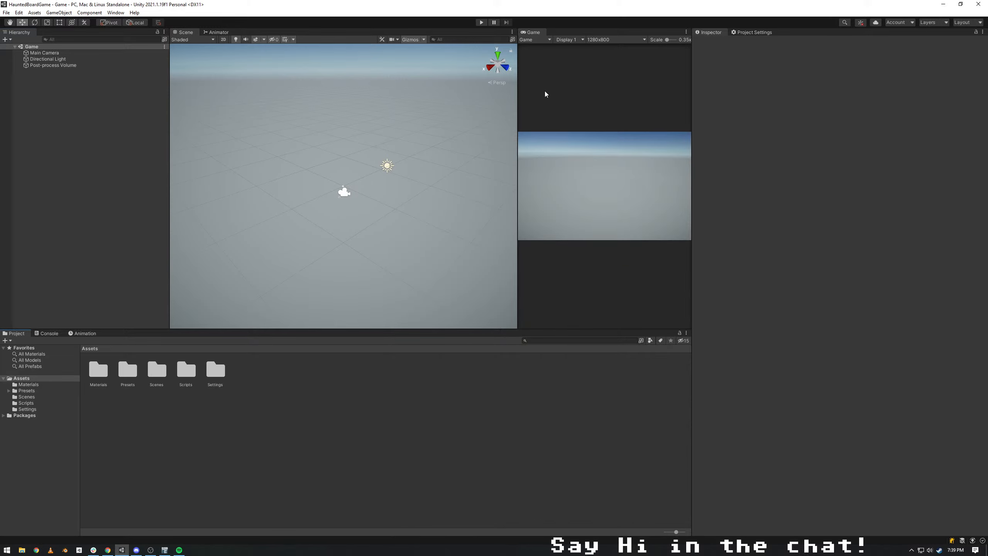
click(108, 167)
click(295, 370)
click(104, 127)
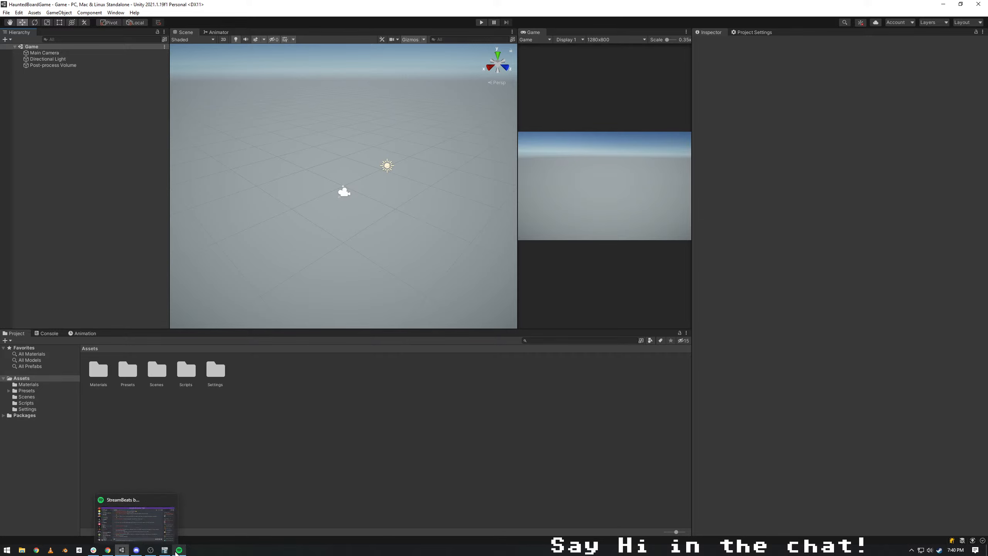
- Switch to the rules document and check the first item in the list of parts to build
click(164, 550)
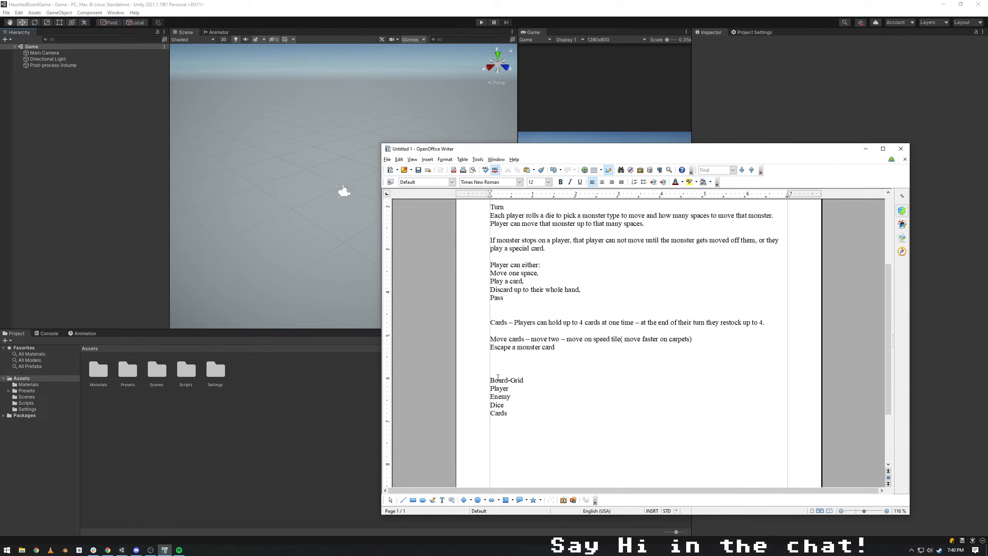
drag(496, 379, 526, 382)
click(547, 381)
- Switch back to Unity and create an empty game object named Board in the Game scene
click(76, 100)
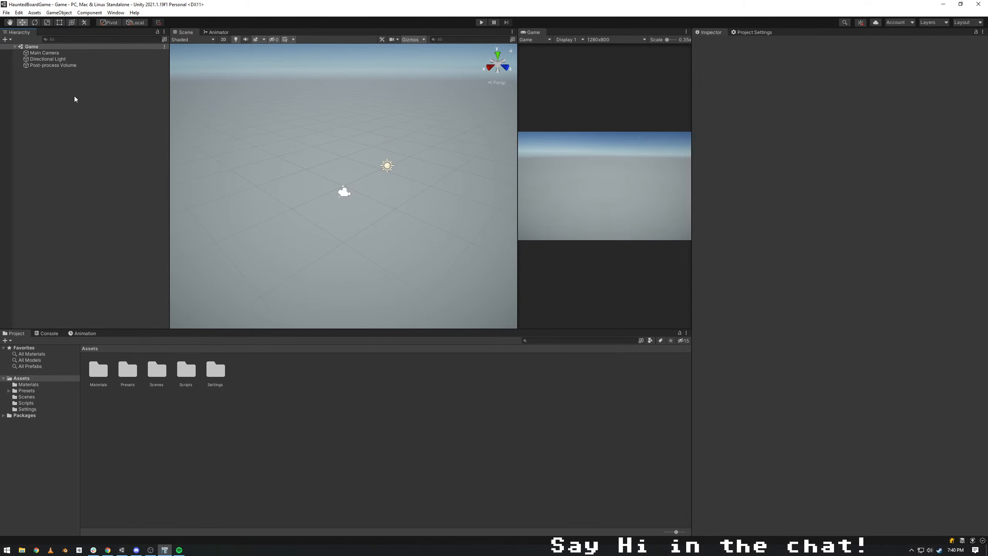
right_click(75, 99)
click(78, 194)
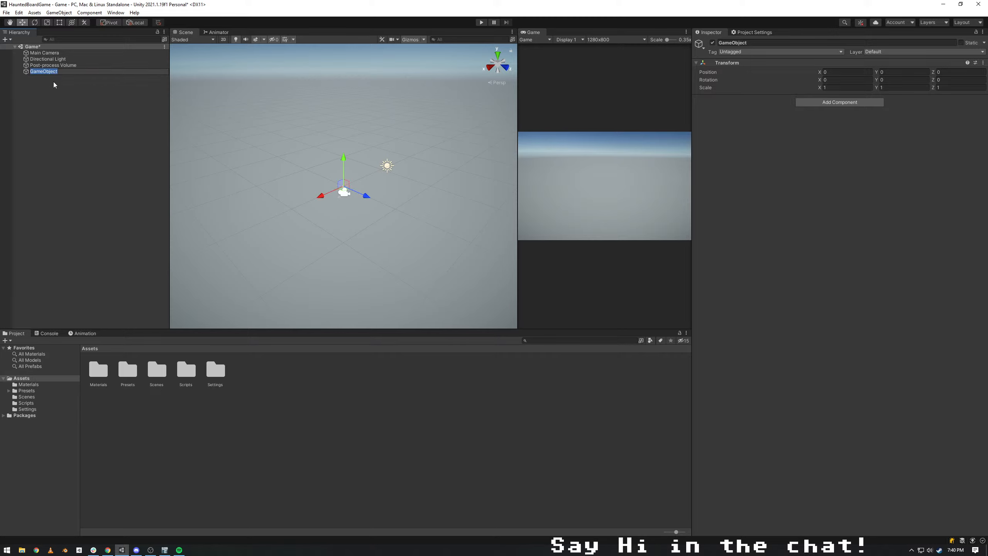
text(Board)
key(Return)
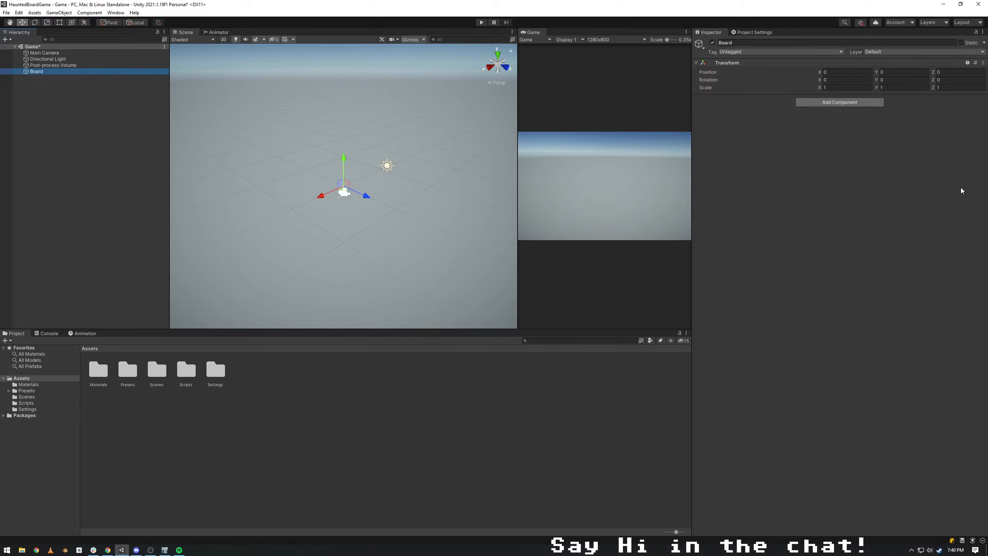
key(ctrl+shift+a)
text(Boar)
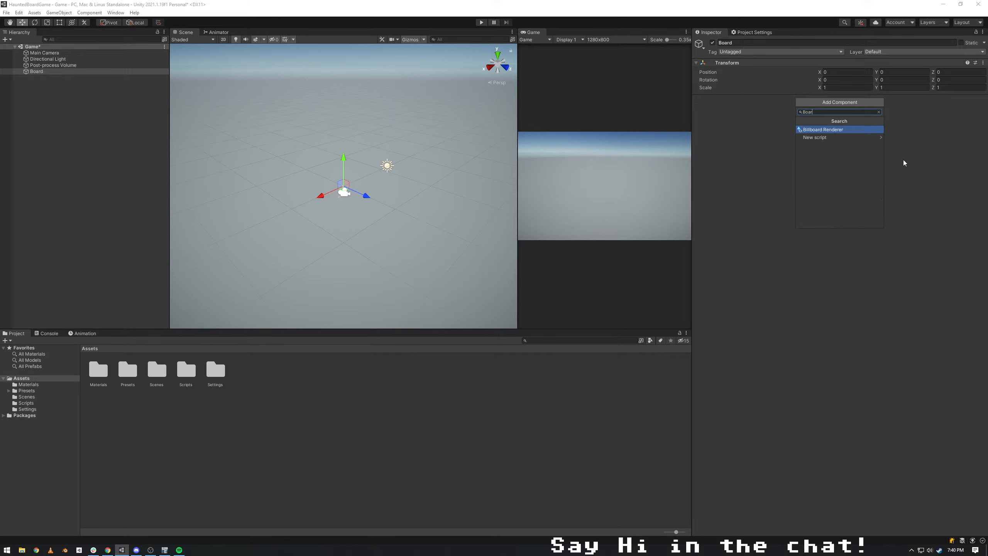
key(Return)
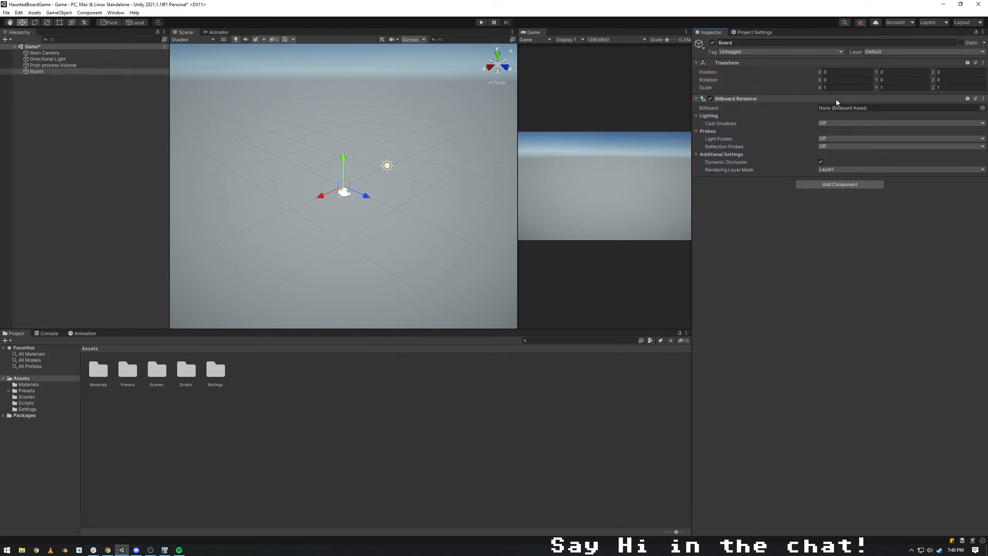
click(983, 98)
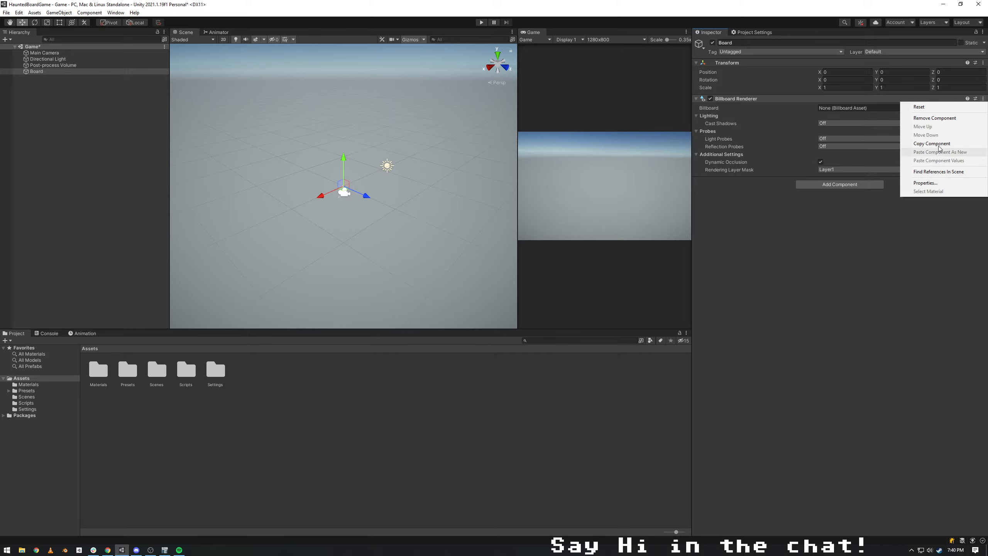
click(934, 118)
- Create a new script named Board and add it as a component to the Board object
click(839, 102)
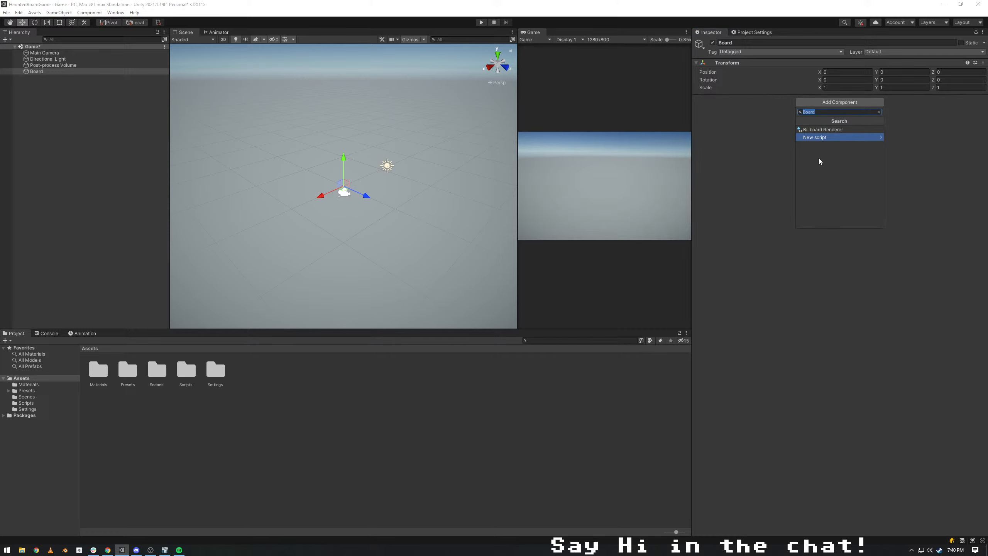
click(843, 138)
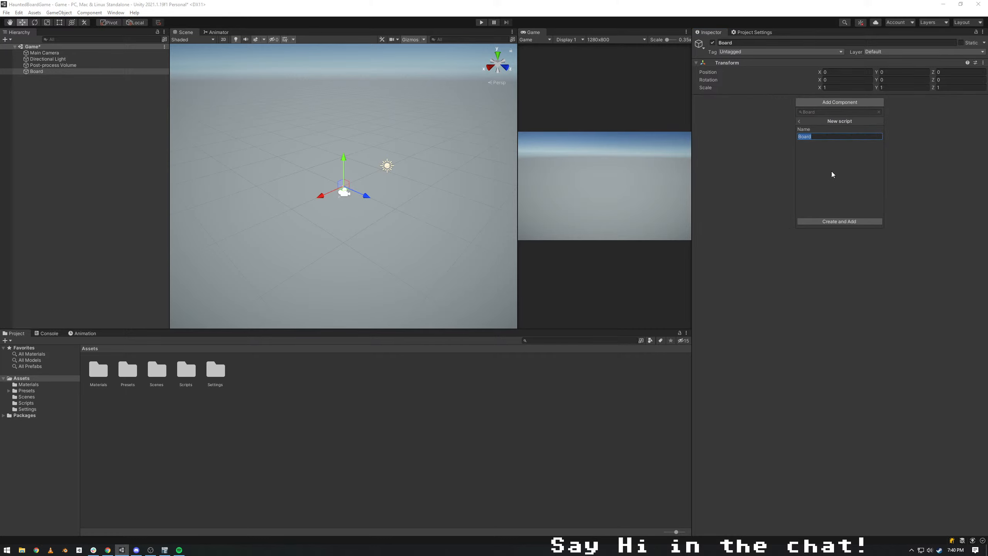
click(824, 223)
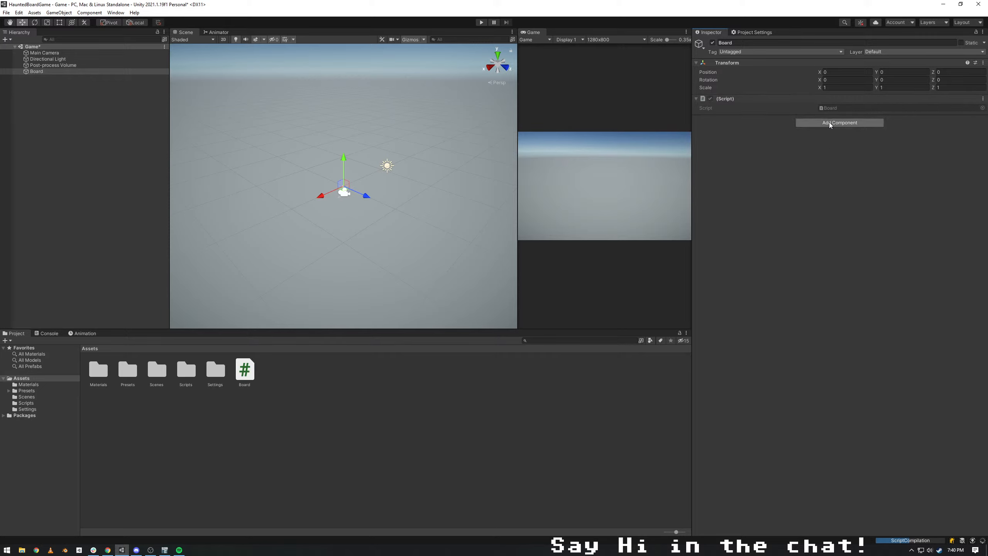
- Open the Board script in Rider and replace the Start and Update methods with a public List<Vector3Int> named cells
click(832, 109)
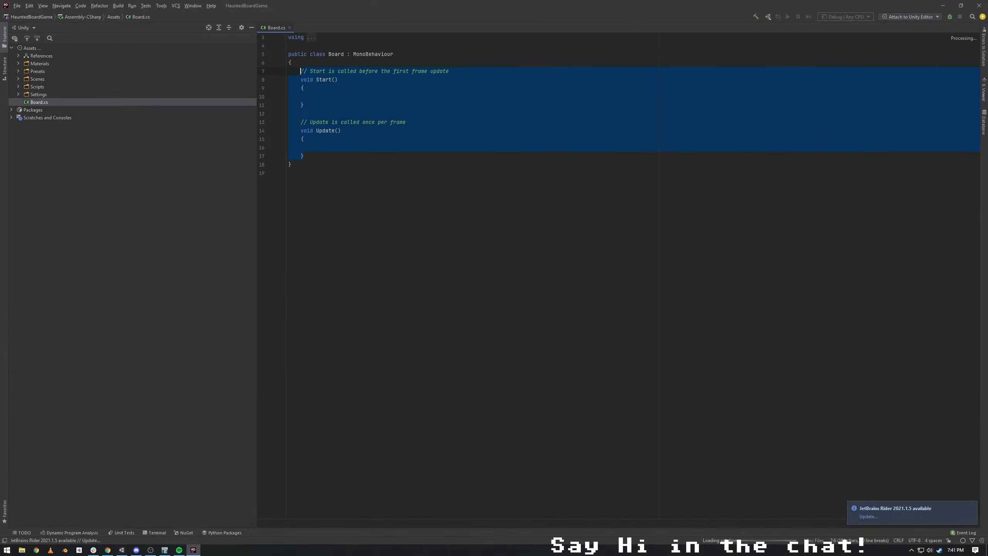
key(BackSpace)
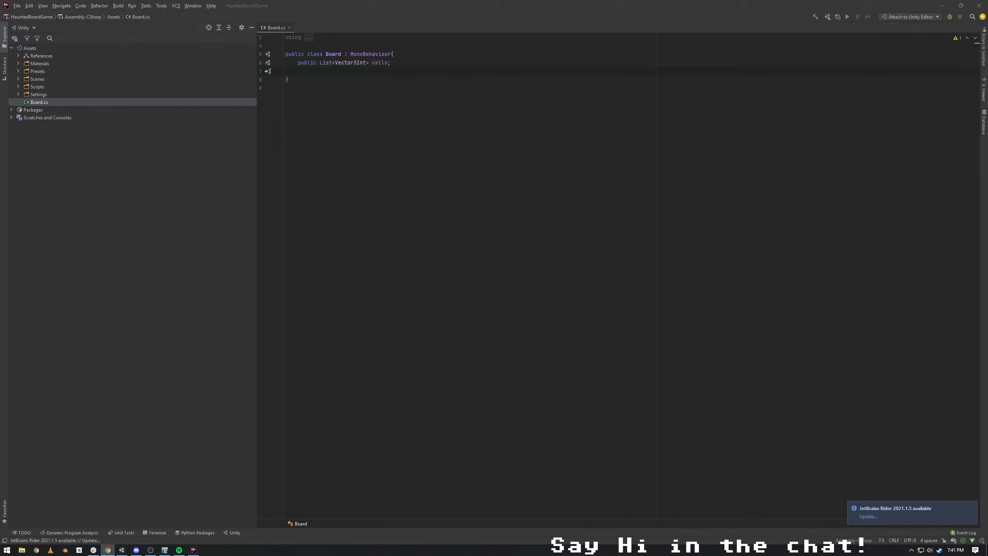
key(alt+Tab)
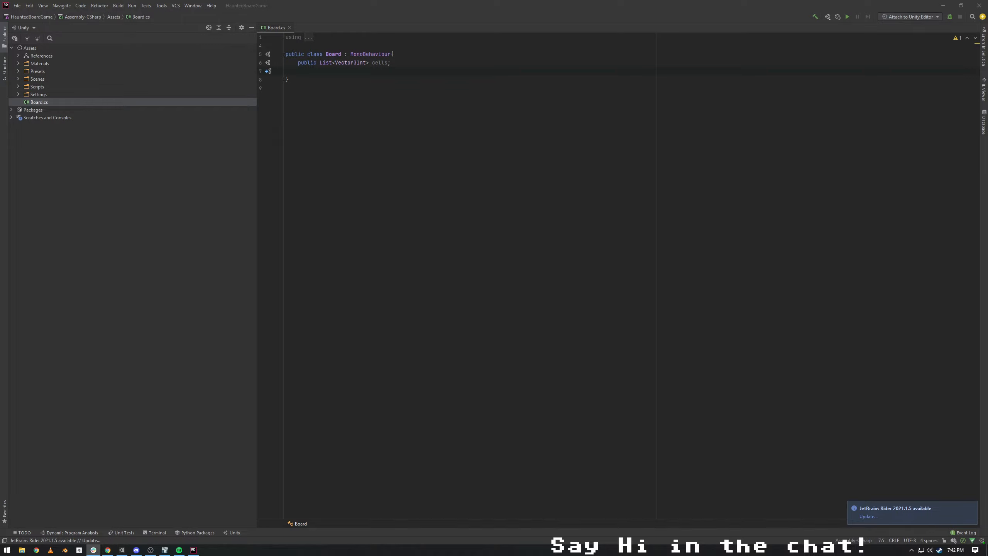